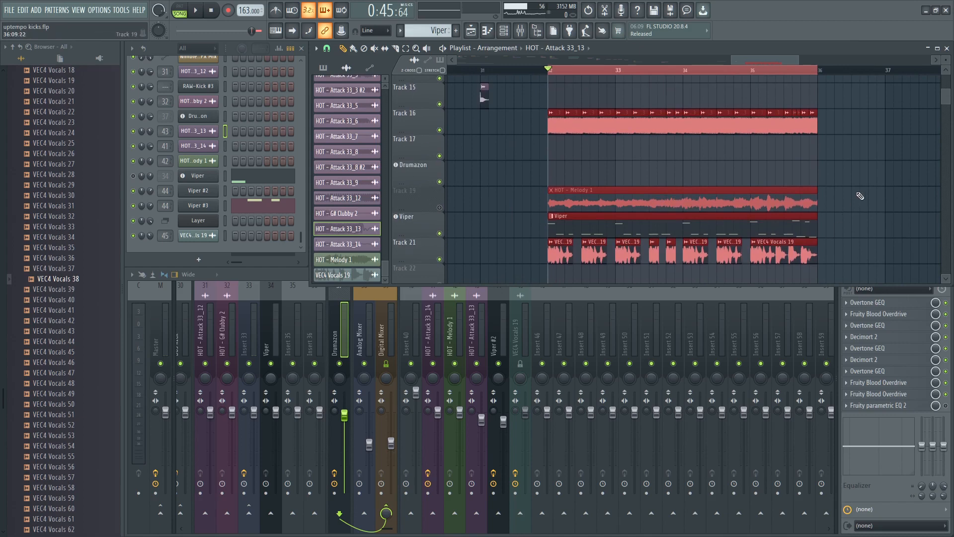
- Deselect the playlist clips and play the kick, Viper and vocal arrangement from bar 32
ctrl+click(859, 194)
scroll(848, 245, up, 1)
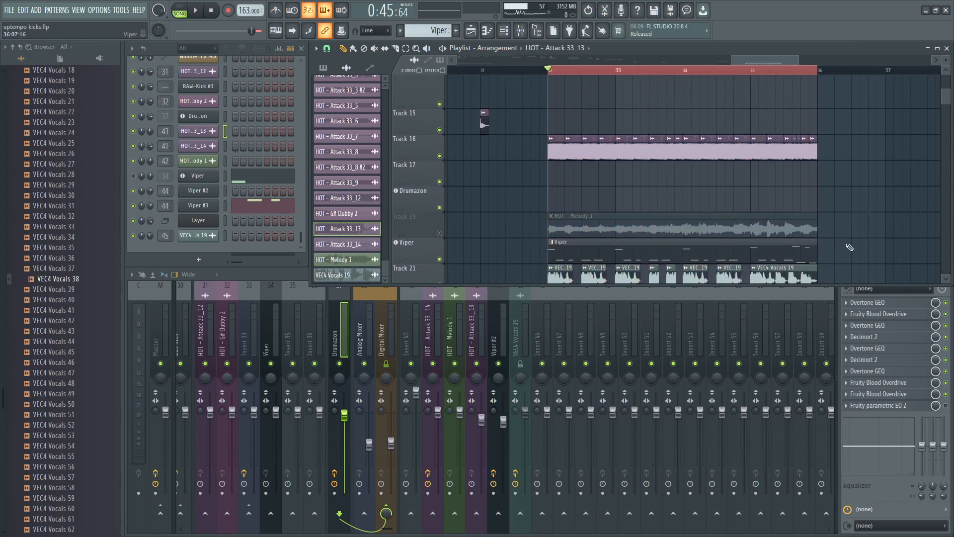
key(space)
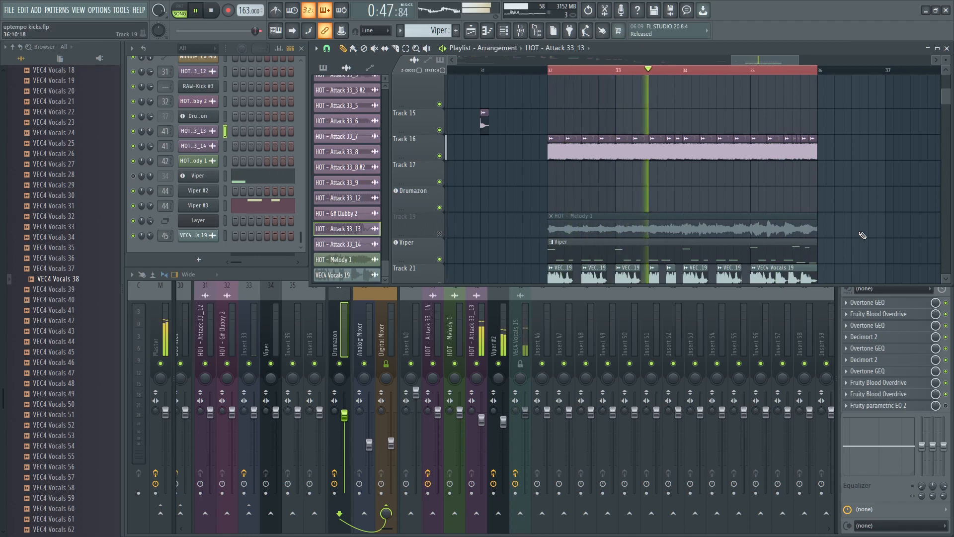
key(space)
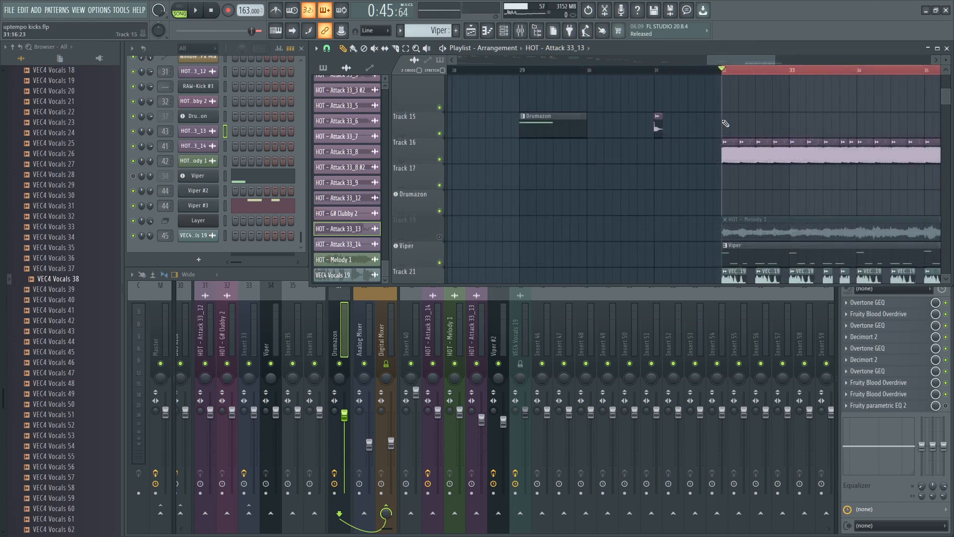
- Set the playlist loop selection to the first beat of the Drumazon clip at bar 29 on Track 15
scroll(723, 120, up, 2)
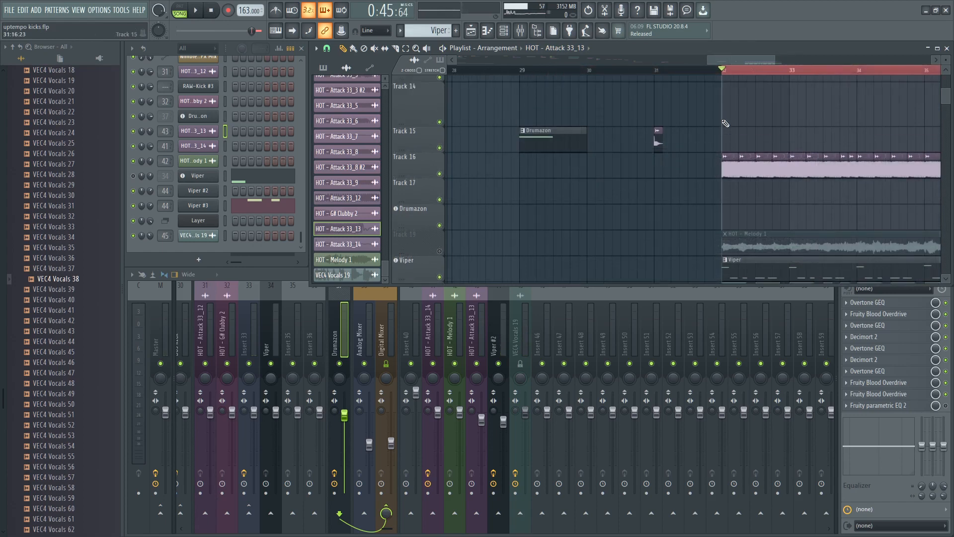
click(523, 70)
scroll(524, 71, up, 3)
drag(565, 71, 627, 86)
scroll(641, 90, down, 3)
scroll(732, 169, up, 1)
click(728, 171)
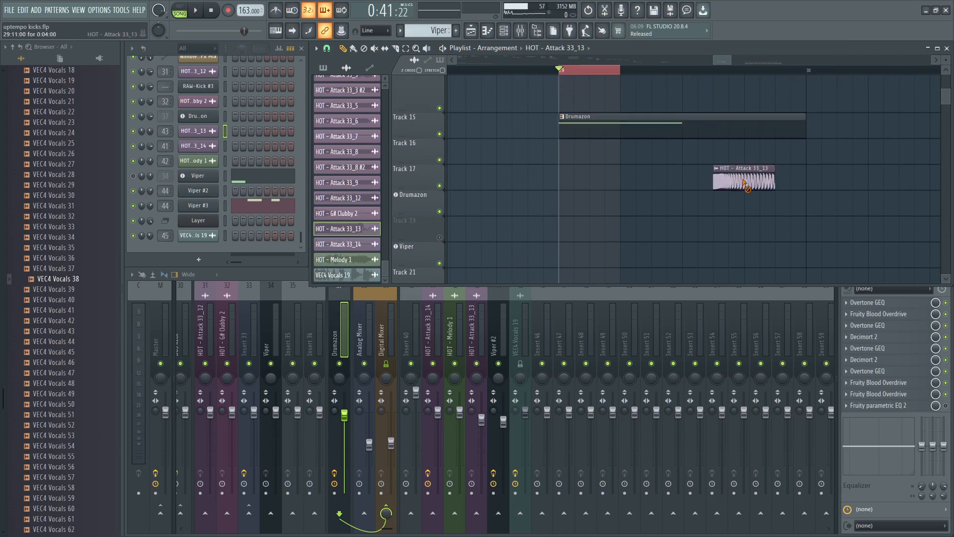
right_click(728, 171)
- Select the Drumazon mixer track and audition the looped kick with its effects bypassed
click(340, 351)
key(space)
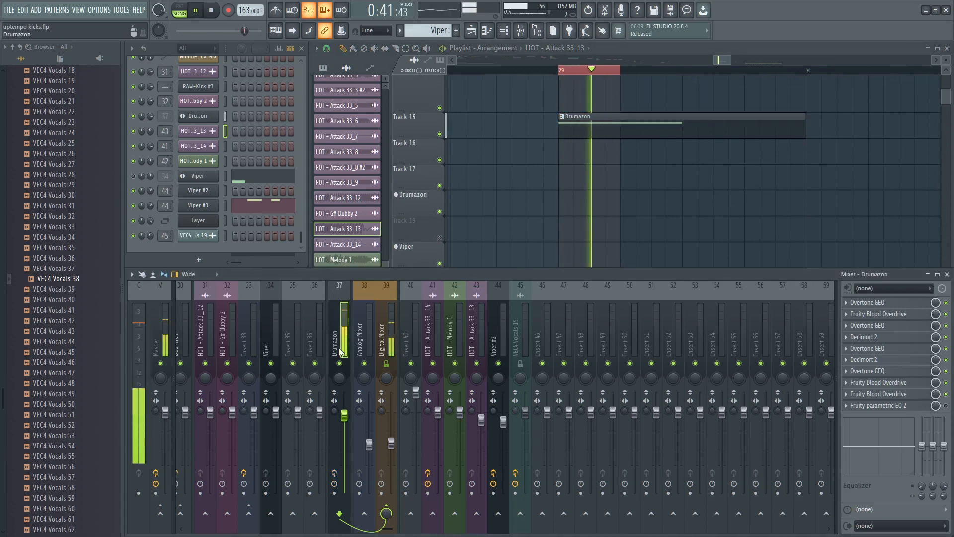
key(space)
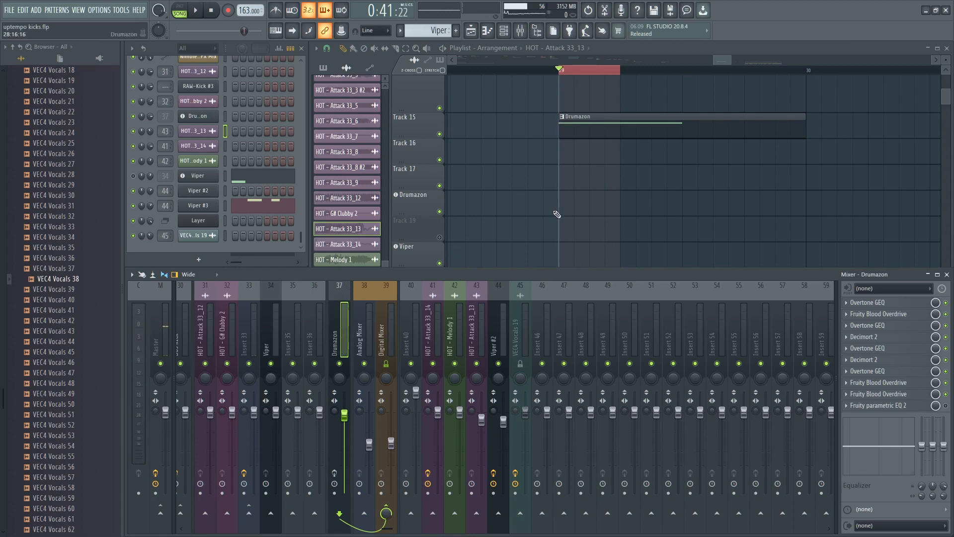
- Open the Drumazon instrument to examine its bass drum sound settings, and close it
scroll(557, 212, up, 1)
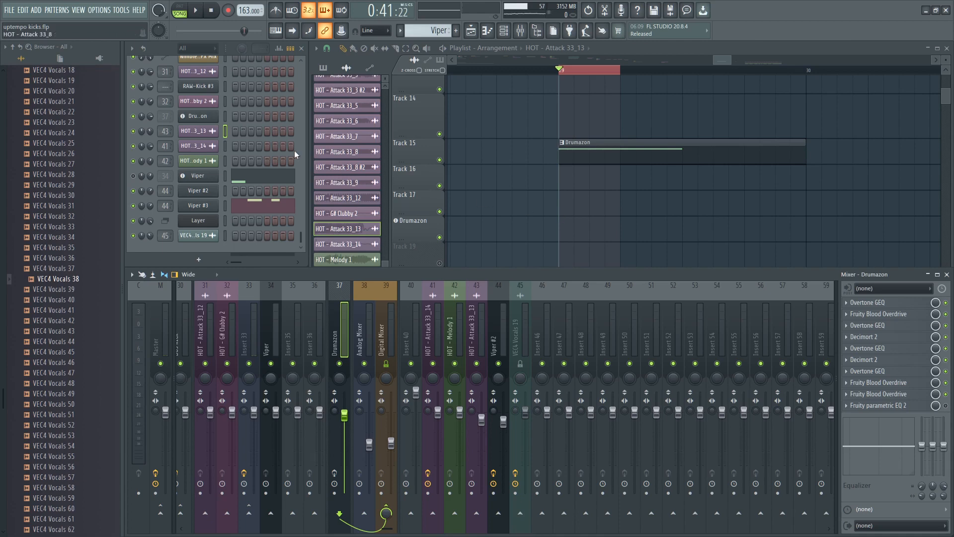
mouse_move(300, 236)
mouse_down()
mouse_move(300, 212)
mouse_move(296, 220)
mouse_up()
click(203, 223)
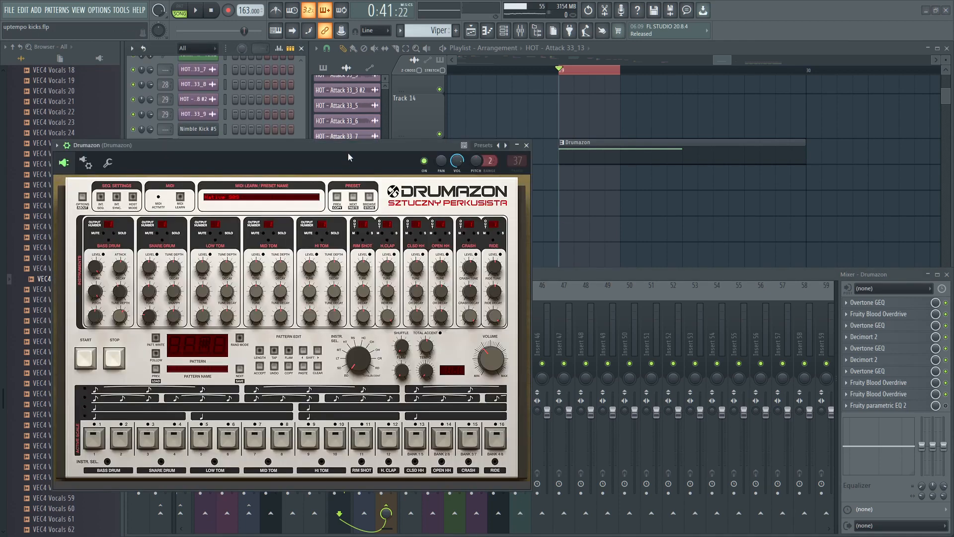
drag(348, 153, 347, 142)
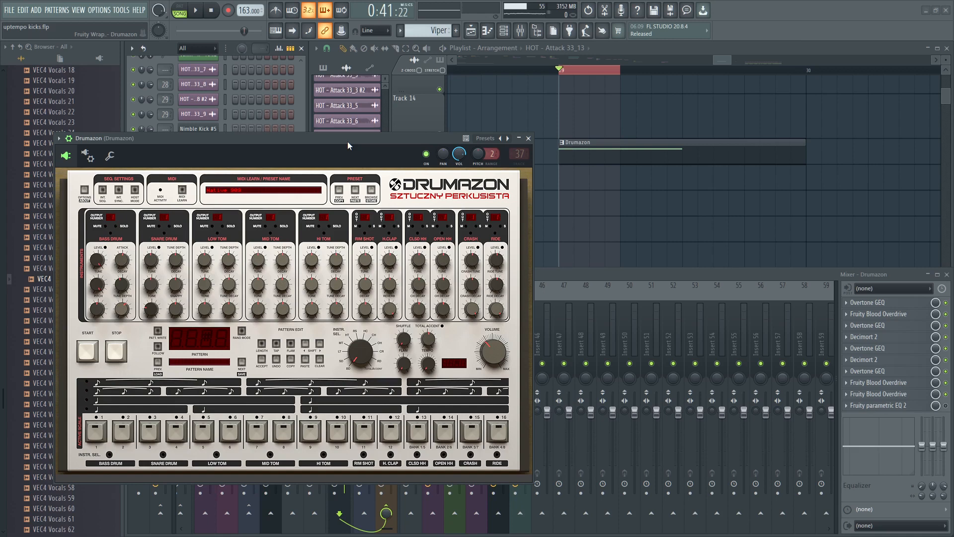
drag(347, 141, 329, 132)
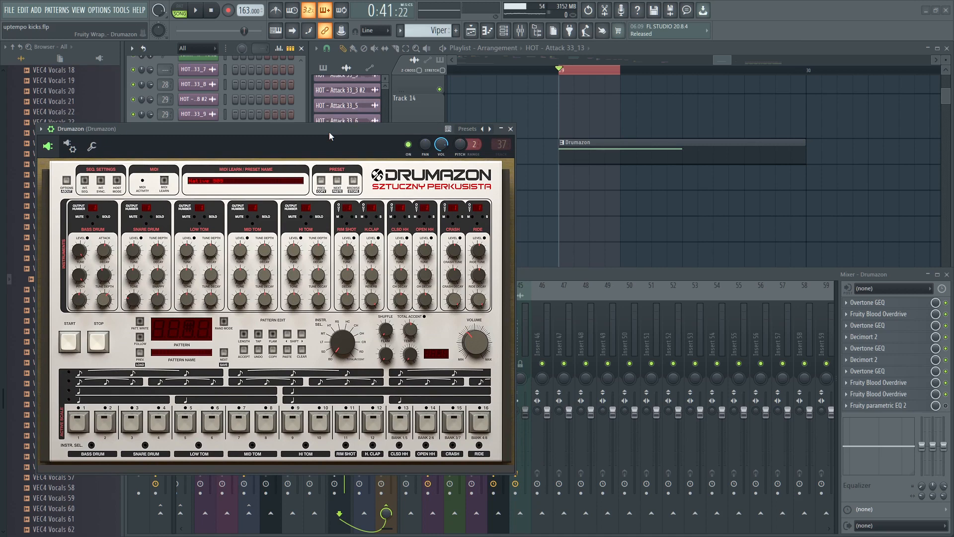
click(510, 129)
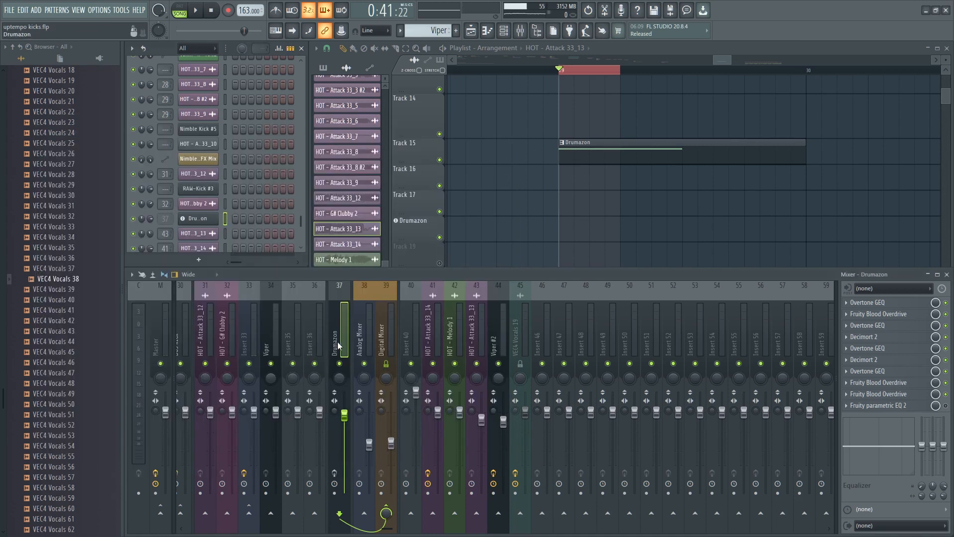
- Enable the Drumazon track's effects and, while looping, set slot 7's Overtone GEQ to 0.1 dB at 350, -5.7 at 150 and -2.5 at 64 Hz
click(335, 474)
key(space)
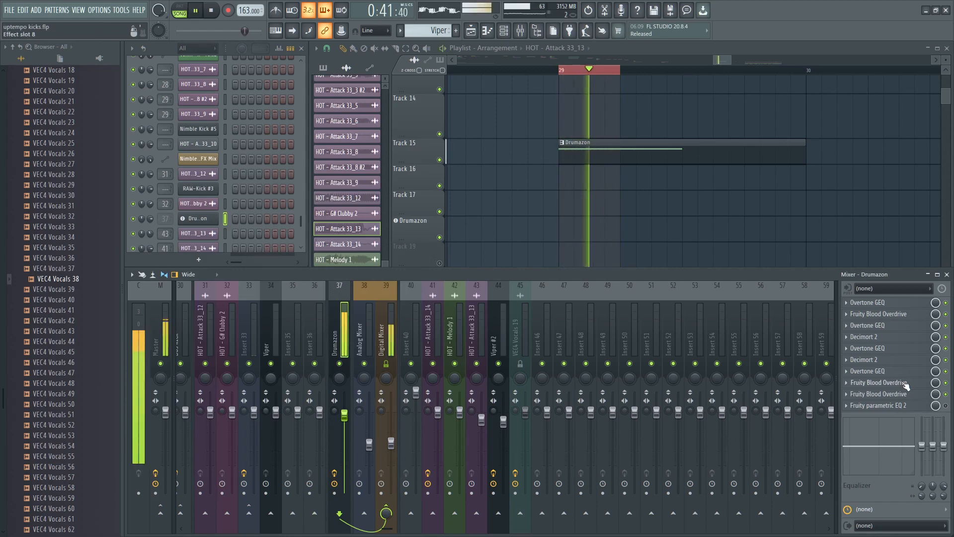
click(870, 371)
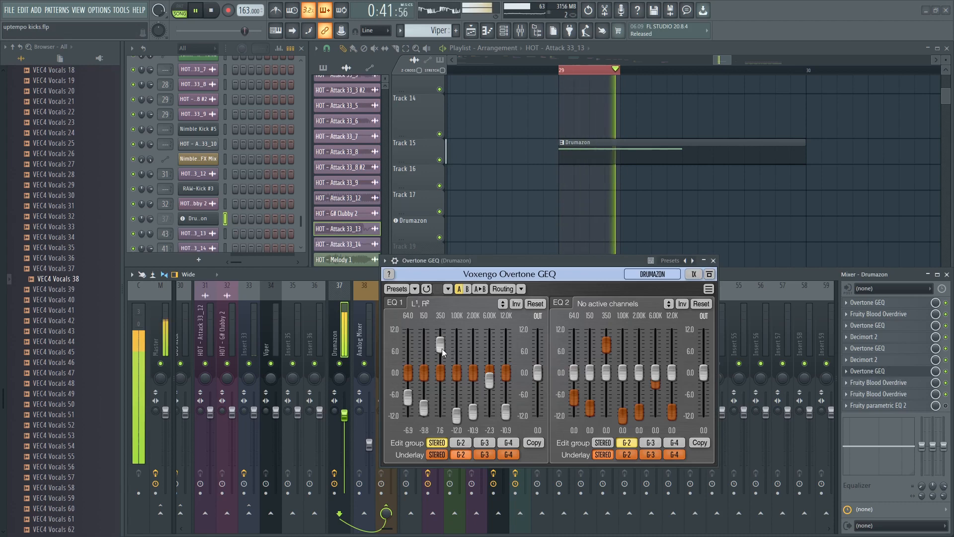
mouse_move(442, 346)
mouse_down()
mouse_move(440, 382)
mouse_move(424, 365)
mouse_move(424, 392)
mouse_move(440, 374)
mouse_move(408, 367)
mouse_move(408, 381)
mouse_up()
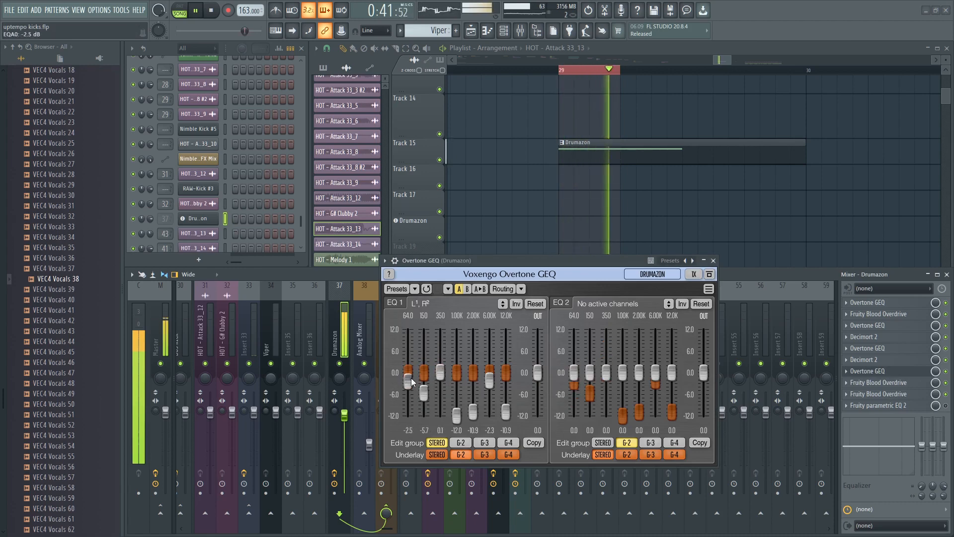
- In the Overtone GEQ in slot 5, set 64 Hz to about -12 dB, 150 Hz to -2.4 dB and 350 Hz to -4.2 dB
click(889, 349)
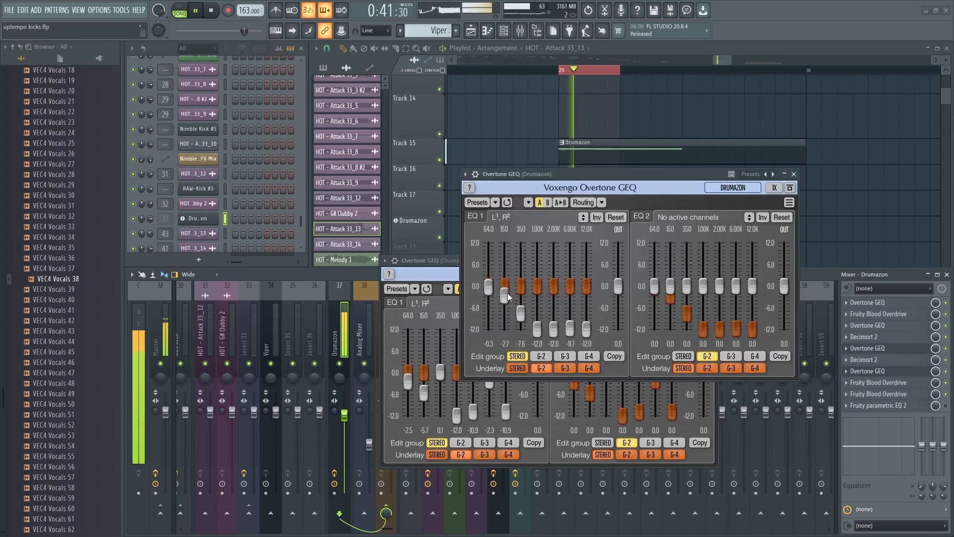
mouse_move(521, 313)
mouse_down()
mouse_move(521, 281)
mouse_move(505, 317)
mouse_up()
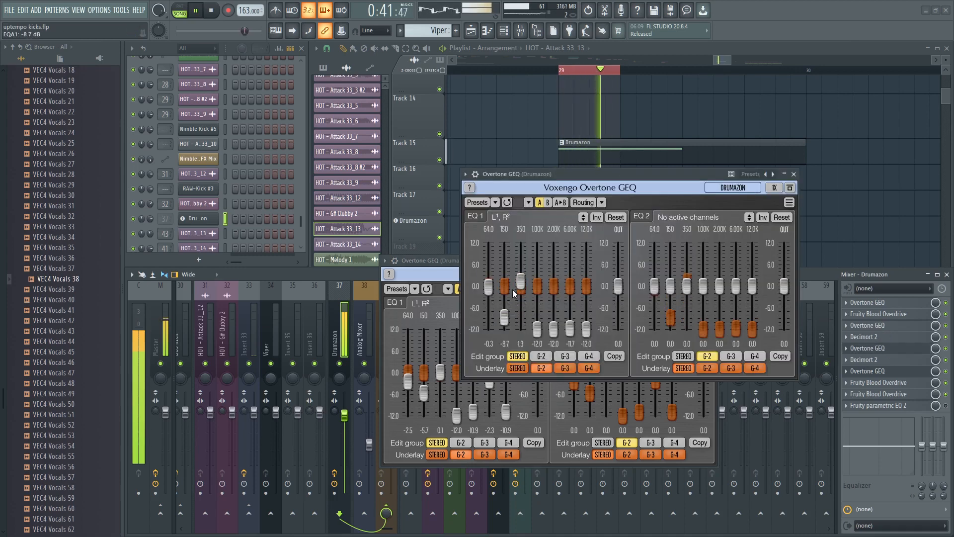
mouse_move(521, 281)
mouse_down()
mouse_move(521, 259)
mouse_move(521, 282)
mouse_move(488, 266)
mouse_move(488, 328)
mouse_move(504, 313)
mouse_move(505, 294)
mouse_move(521, 301)
mouse_up()
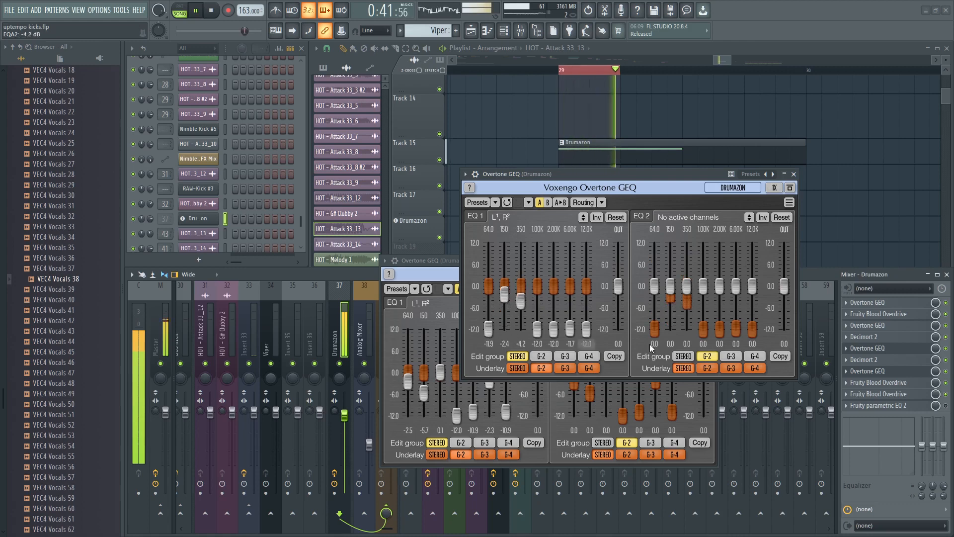
- Set slot 7's Overtone GEQ to 5.8 dB at 350 Hz, -2.5 dB at 150 Hz and 1.4 dB at 64 Hz, stop playback and close both equalizers
click(878, 371)
click(878, 371)
drag(440, 371, 440, 351)
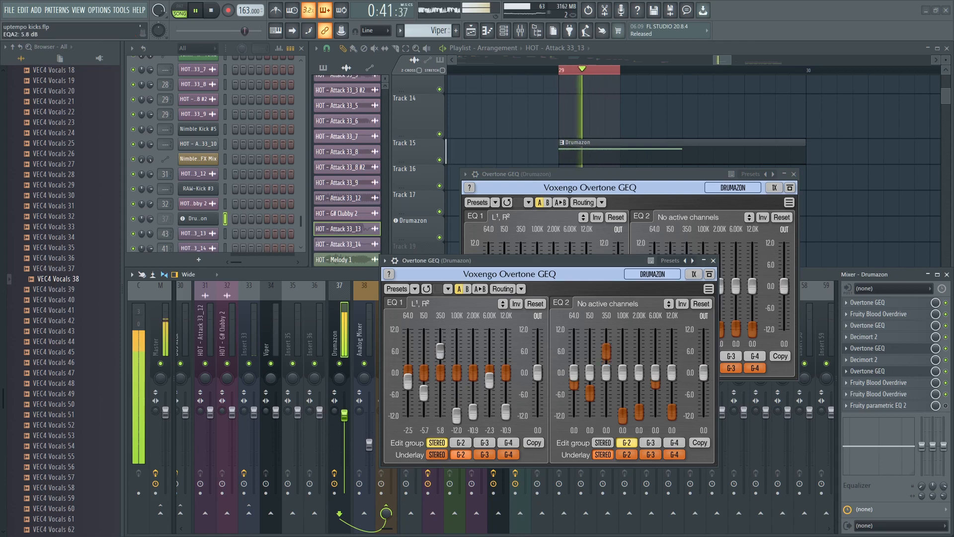
mouse_move(425, 393)
mouse_down()
mouse_move(425, 406)
mouse_move(408, 354)
mouse_move(423, 399)
mouse_move(424, 381)
mouse_up()
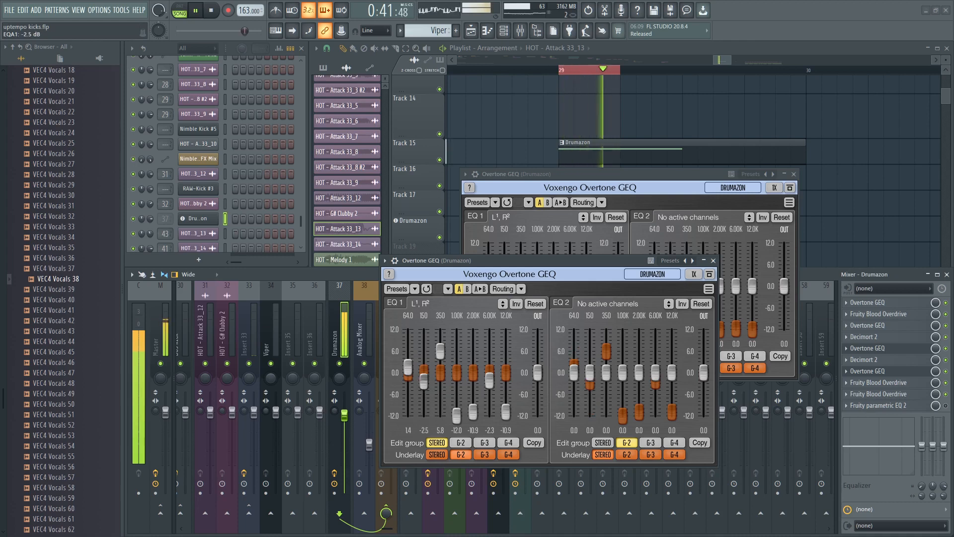
drag(513, 261, 476, 245)
key(space)
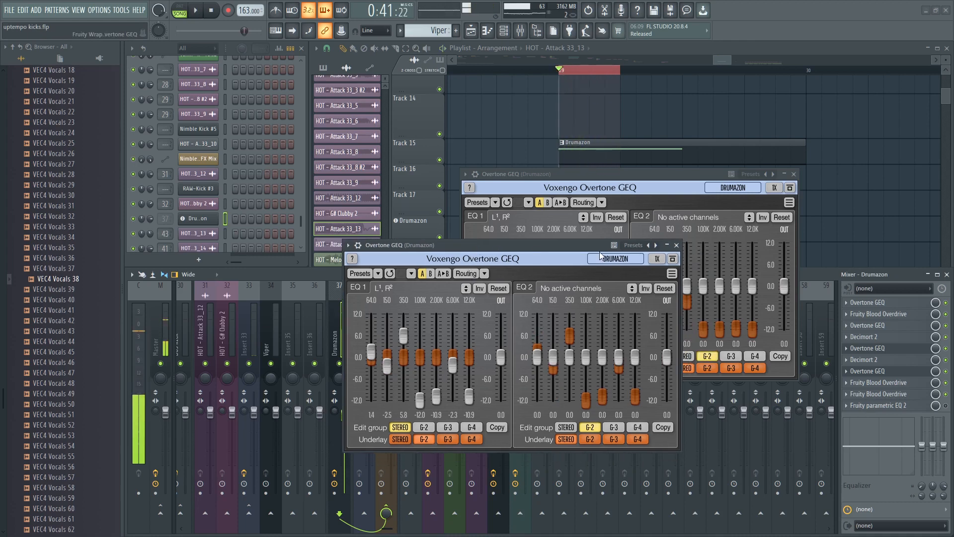
click(676, 245)
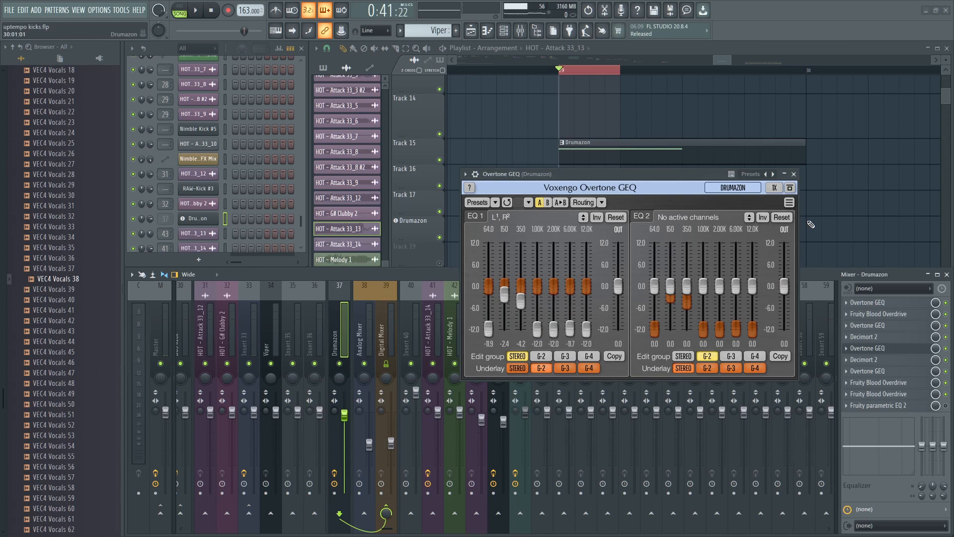
click(794, 174)
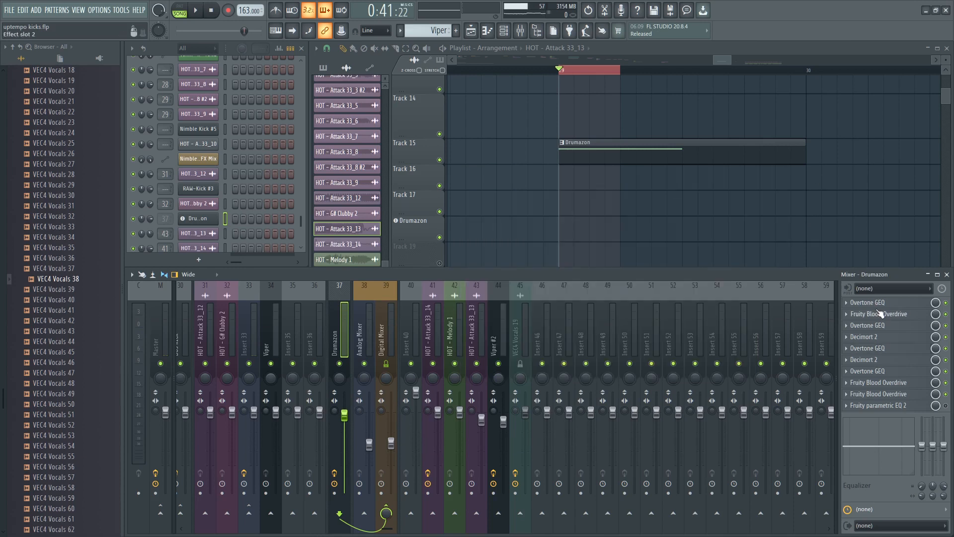
- Examine the settings of the Overtone GEQ in slot 1 and the Fruity Blood Overdrive in slot 2
click(885, 302)
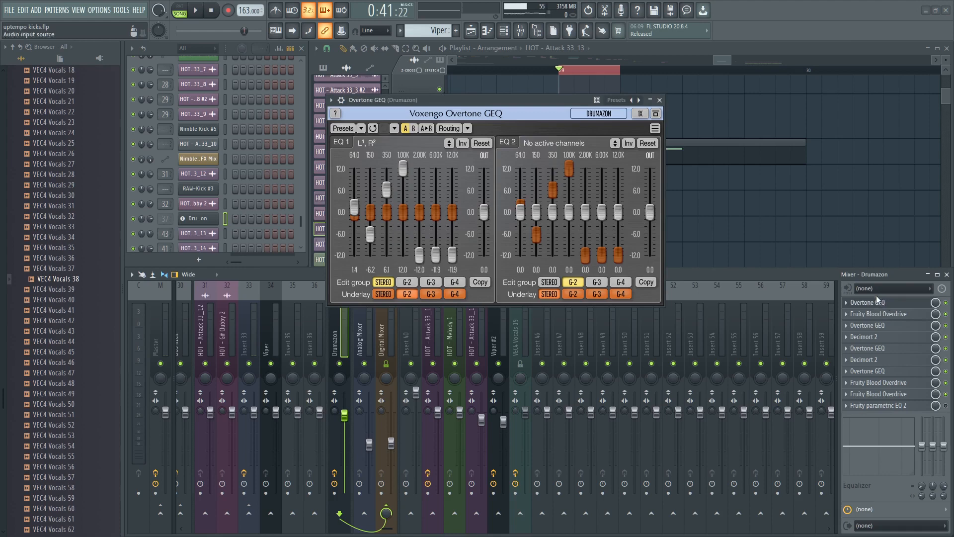
drag(498, 99, 412, 111)
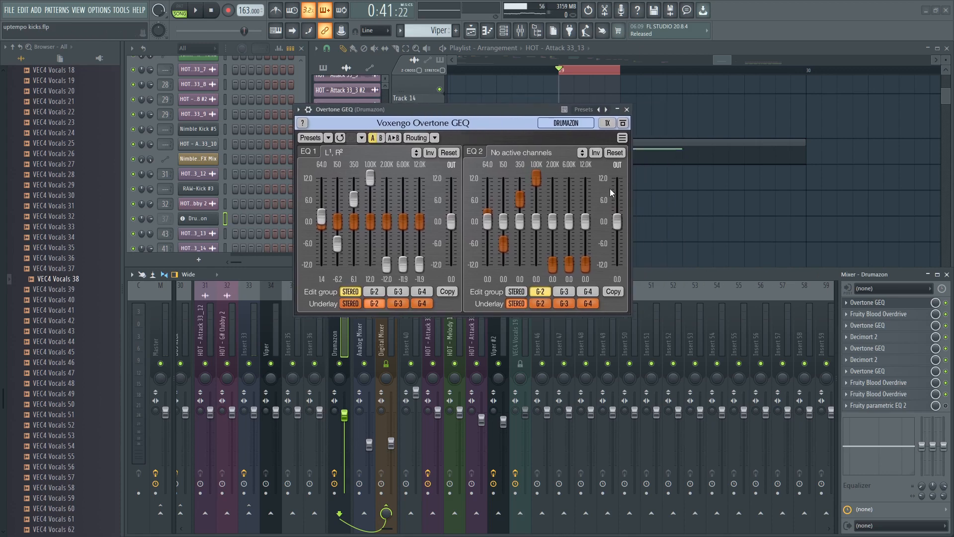
click(627, 109)
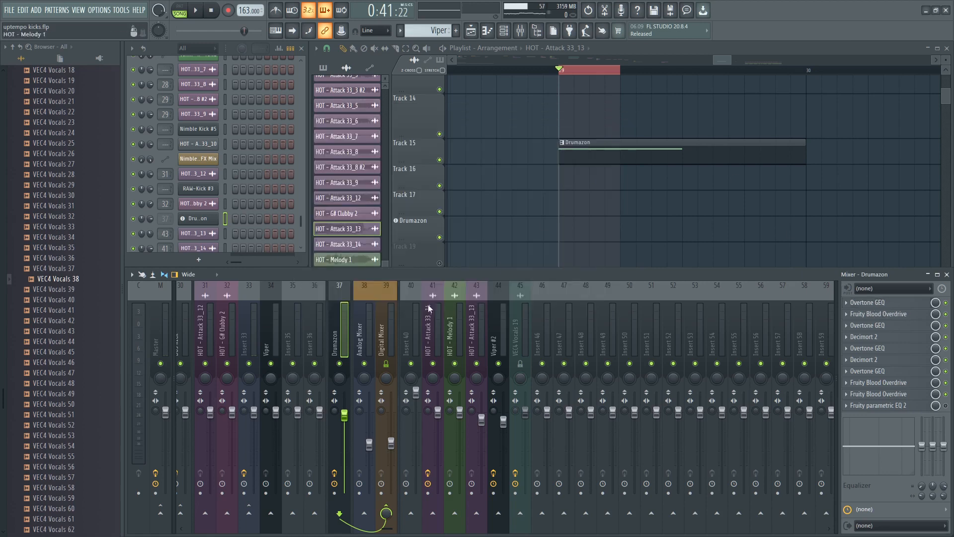
click(890, 314)
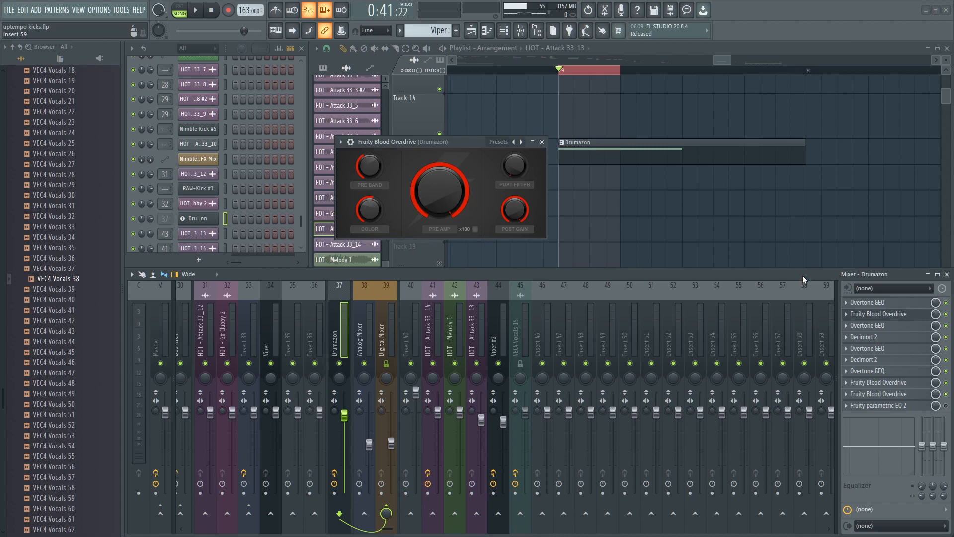
drag(460, 144, 455, 123)
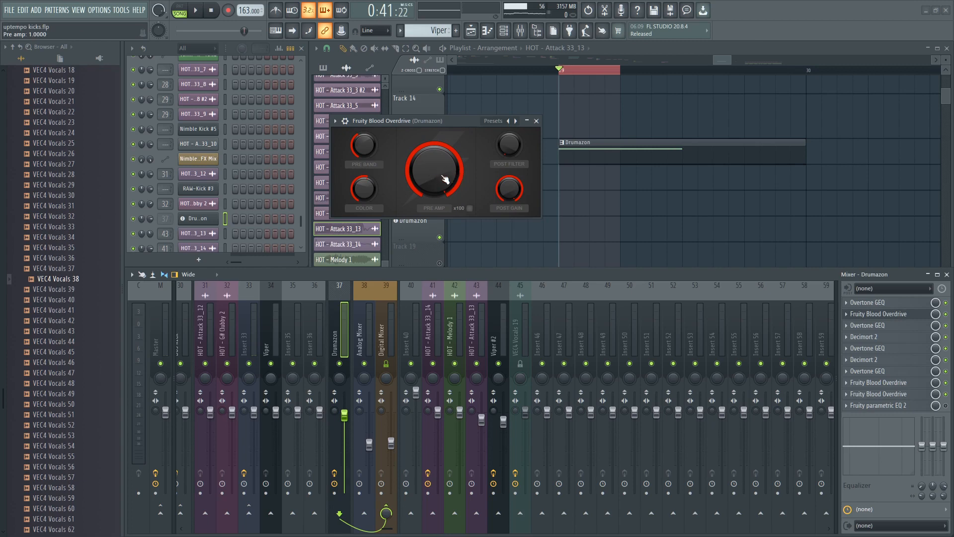
- Examine the bit crusher settings of the Decimort 2 in slot 4, and close the open effect windows
click(875, 337)
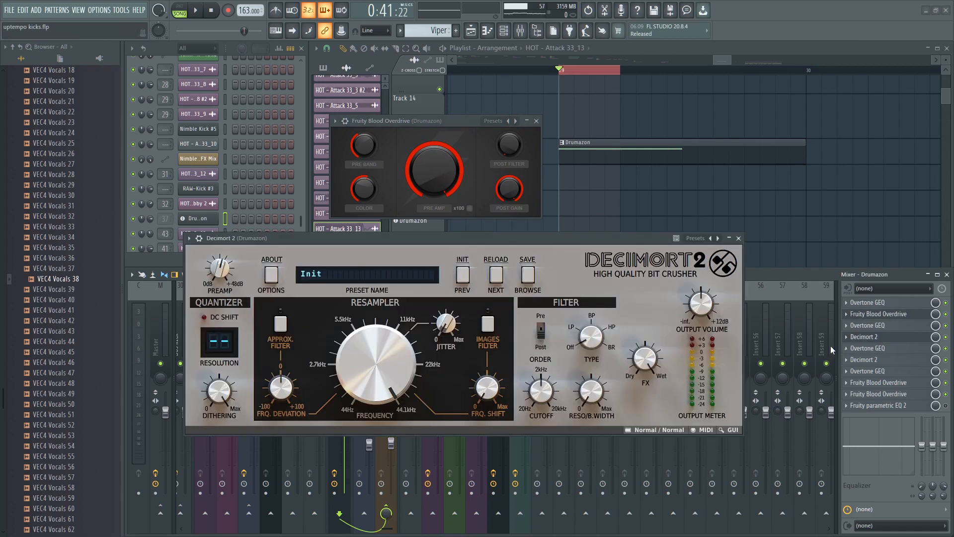
drag(333, 247, 336, 235)
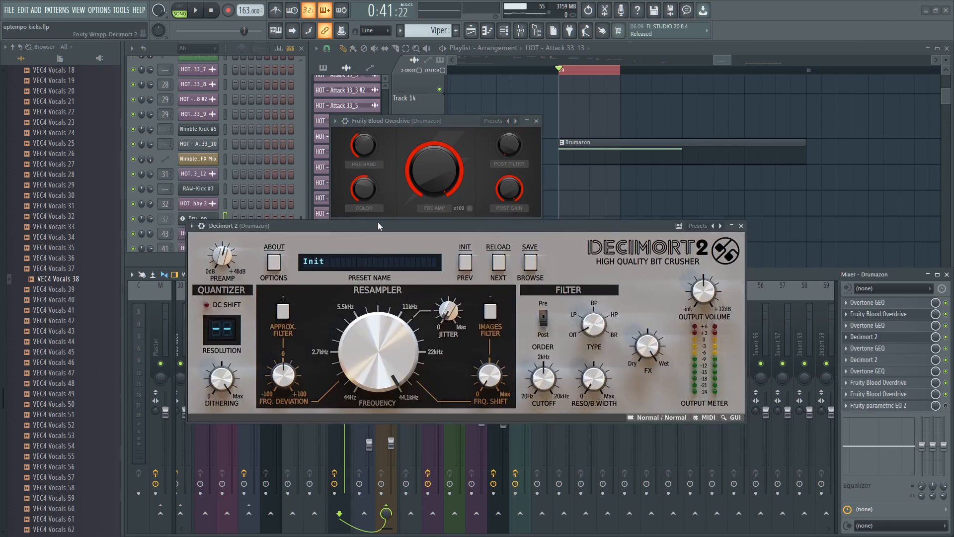
click(537, 121)
drag(277, 225, 280, 145)
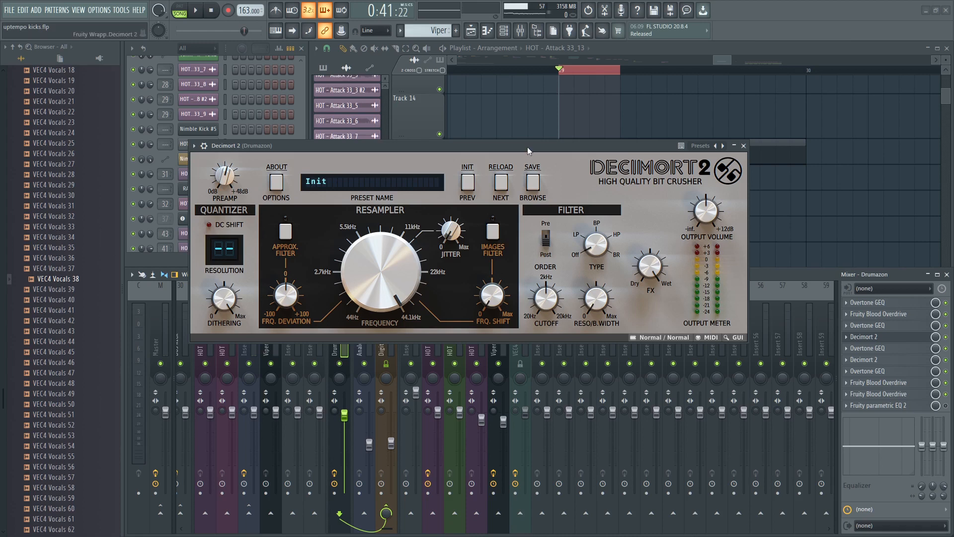
drag(527, 147, 514, 181)
click(731, 180)
- Open the sample settings of the HOT - Attack 33_13 clip at bar 32 and view its waveform beside the Drumazon clip at bar 29
ctrl+scroll(784, 214, down, 5)
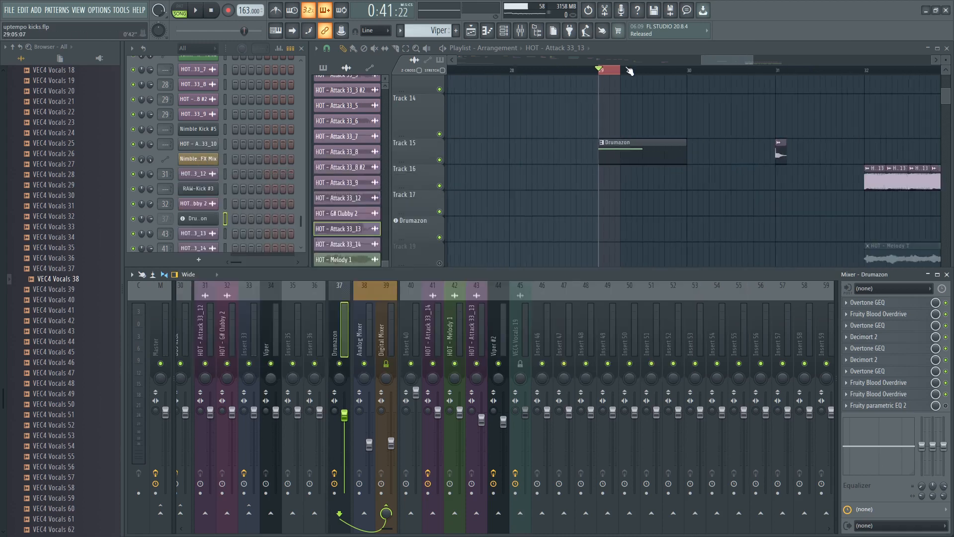
drag(817, 128, 747, 129)
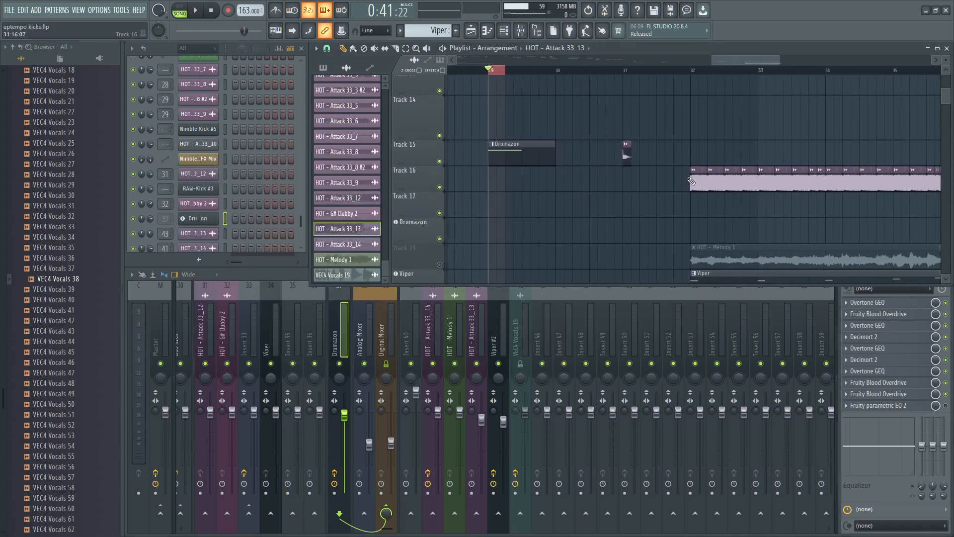
double_click(695, 180)
drag(651, 225, 698, 201)
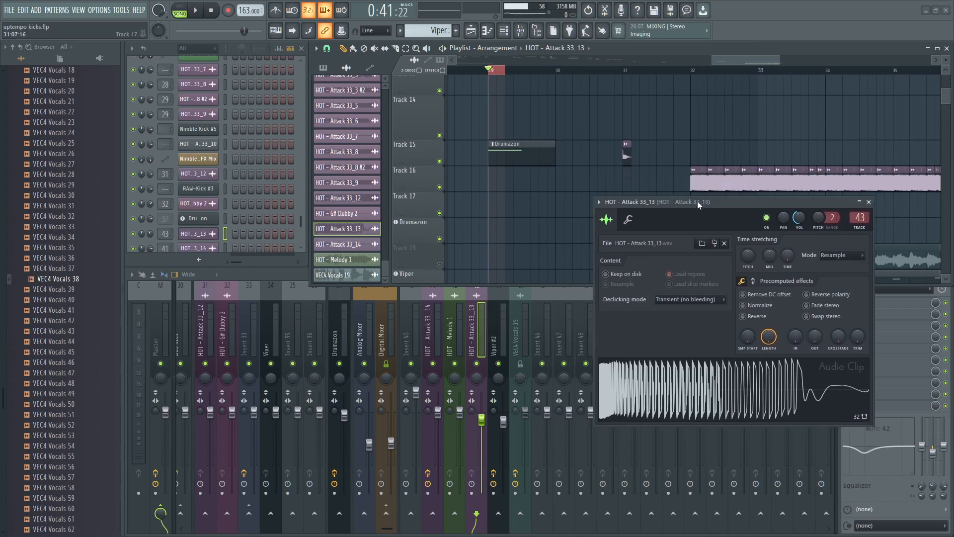
drag(518, 142, 555, 154)
ctrl+scroll(538, 92, up, 5)
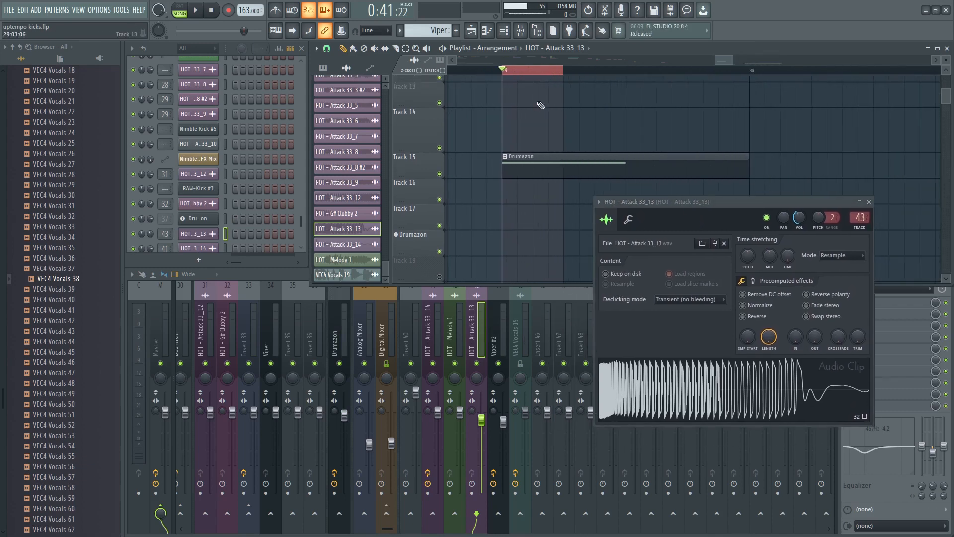
- Compare the HOT - Attack 33_13 waveform with the clips in the playlist, and close its sample settings
ctrl+scroll(596, 86, down, 4)
drag(633, 108, 554, 106)
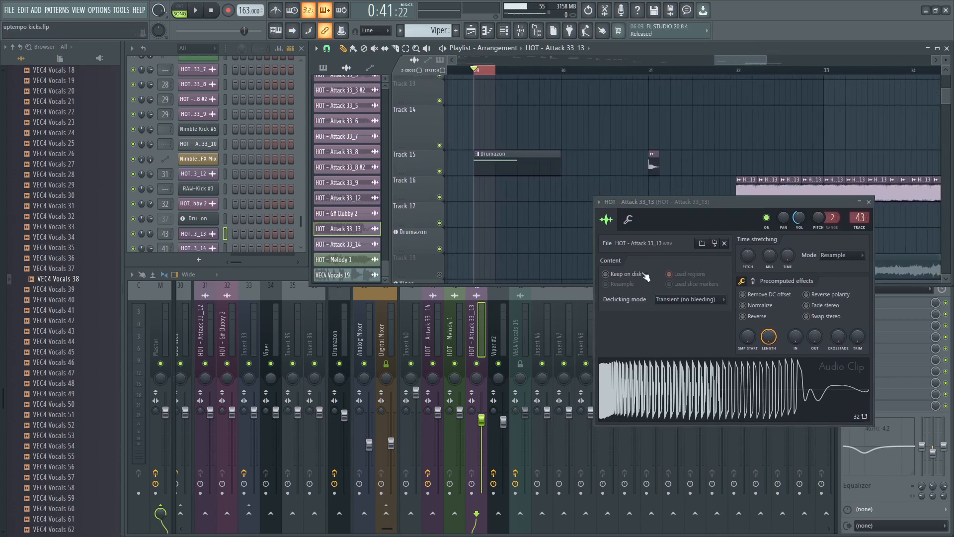
drag(667, 205, 645, 200)
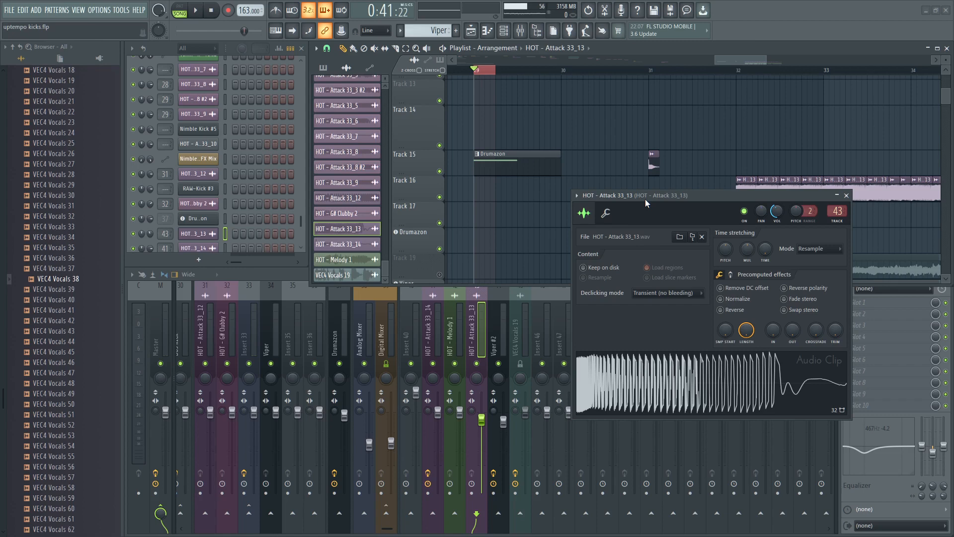
drag(645, 199, 661, 238)
scroll(483, 107, up, 4)
drag(483, 108, 556, 105)
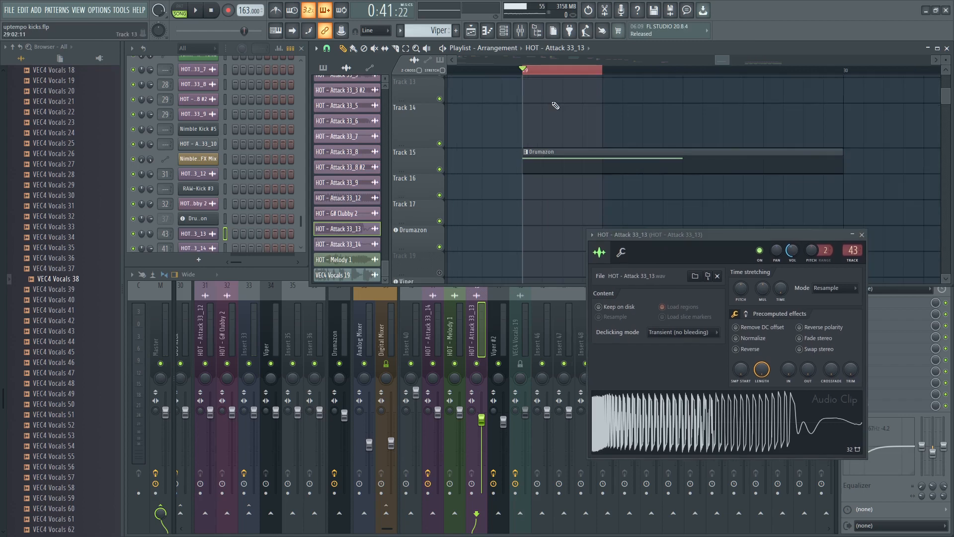
click(863, 235)
- Display the effect chain of the HOT - Attack 33_14 mixer track
click(437, 343)
click(415, 343)
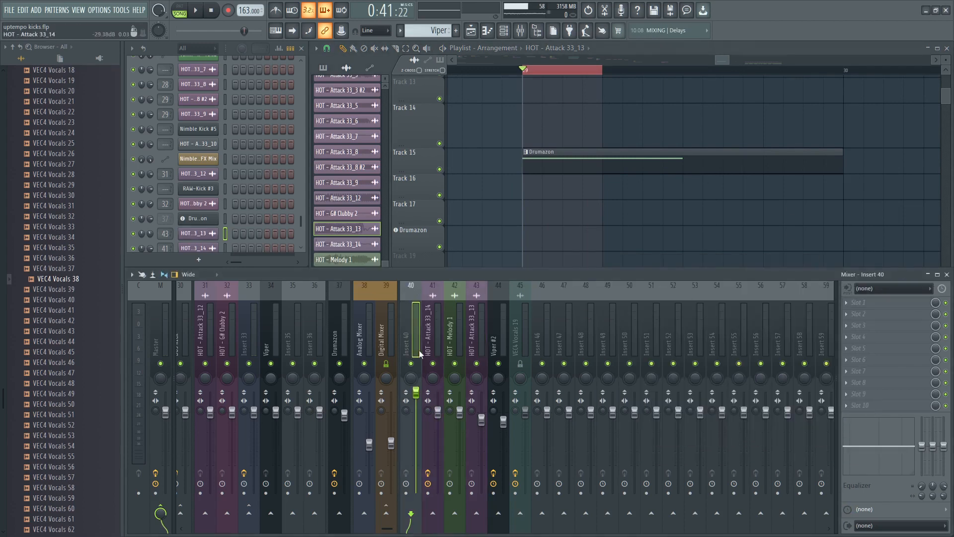
click(434, 346)
- Extend the playlist time selection to about two thirds of bar 29 over the Drumazon clip, and play it back briefly
scroll(556, 162, up, 2)
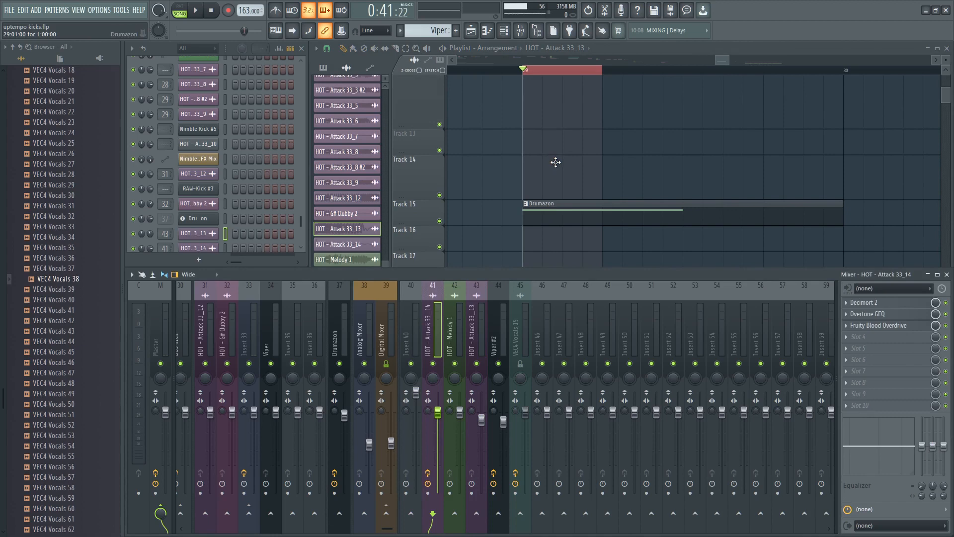
scroll(599, 68, down, 3)
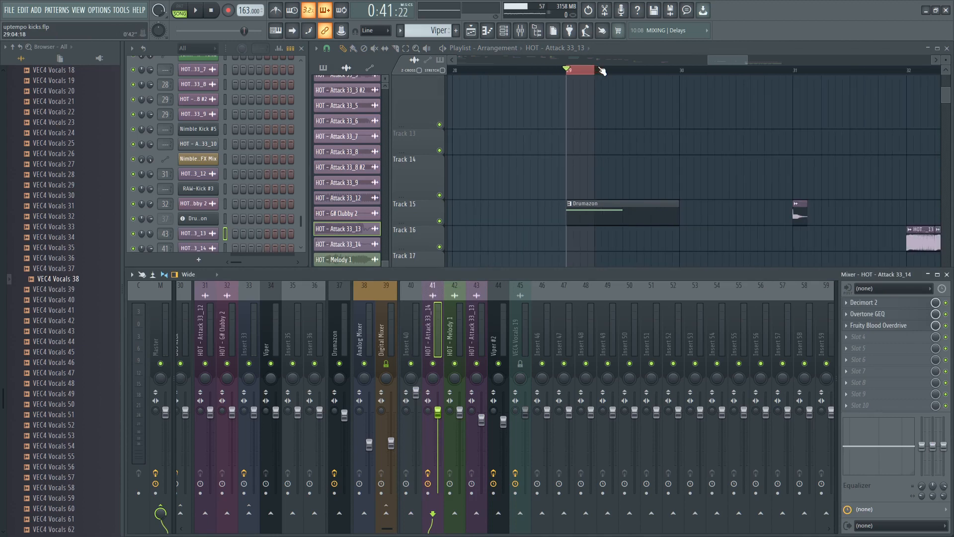
drag(599, 69, 646, 75)
drag(639, 155, 687, 132)
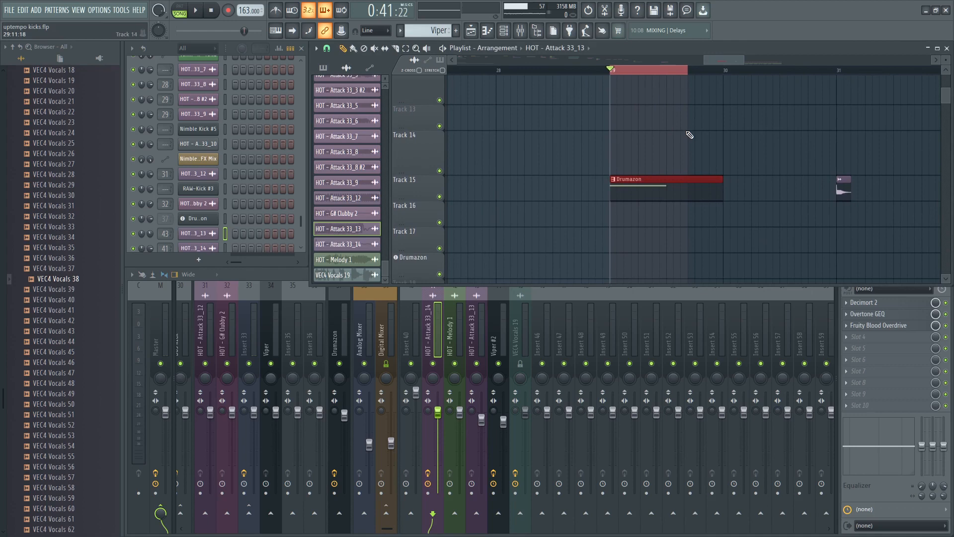
key(space)
key(space)
- Open the Overtone GEQs in slots 1 and 5 of the Drumazon mixer track and compare their bands side by side
click(428, 343)
click(340, 343)
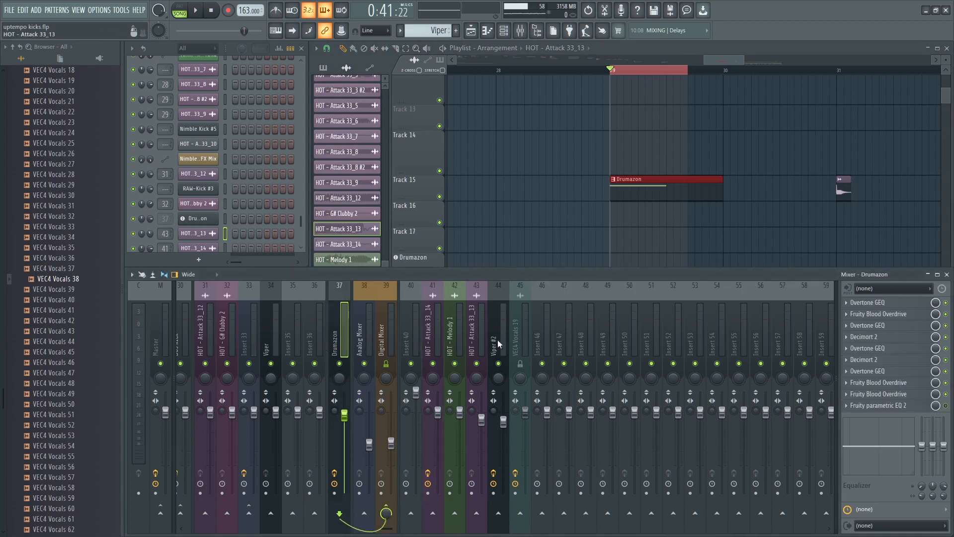
click(894, 303)
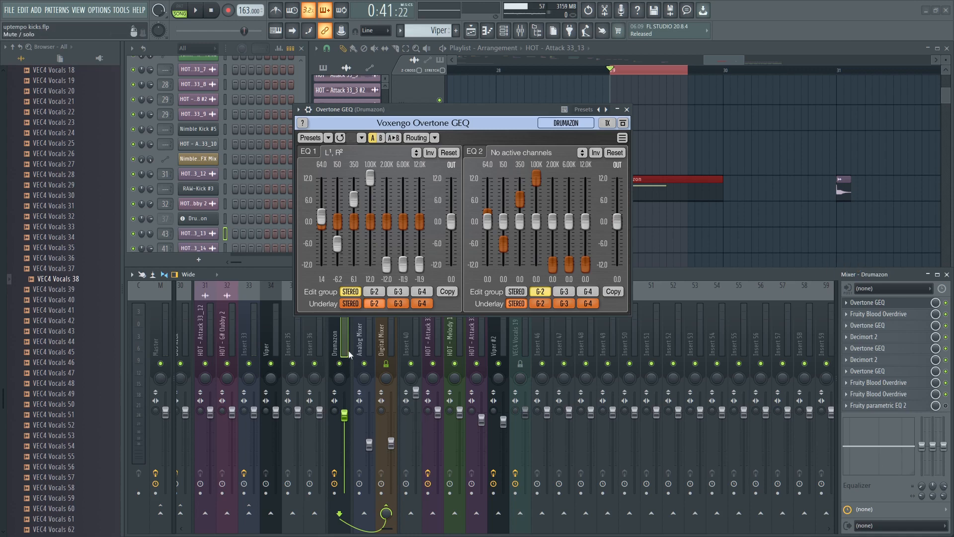
drag(425, 111, 299, 63)
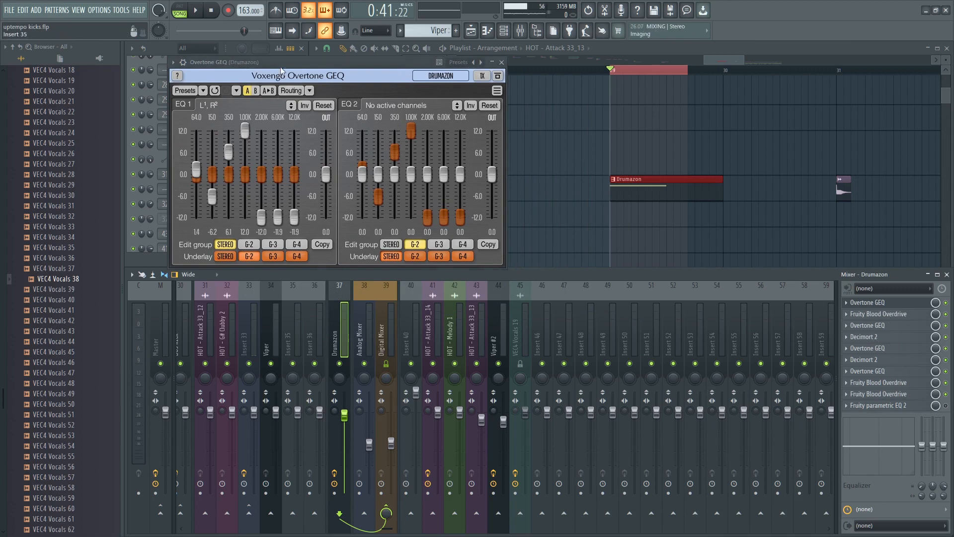
drag(321, 74, 312, 141)
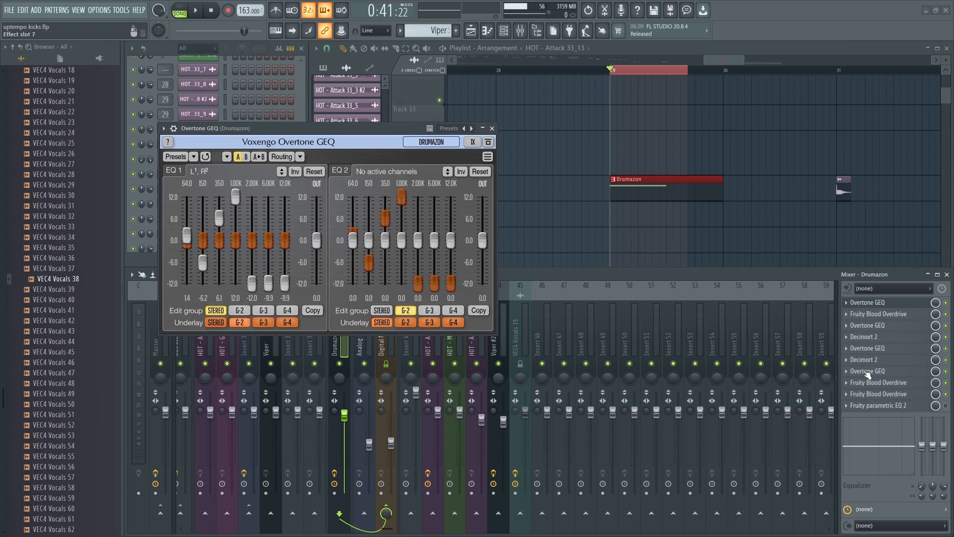
click(893, 353)
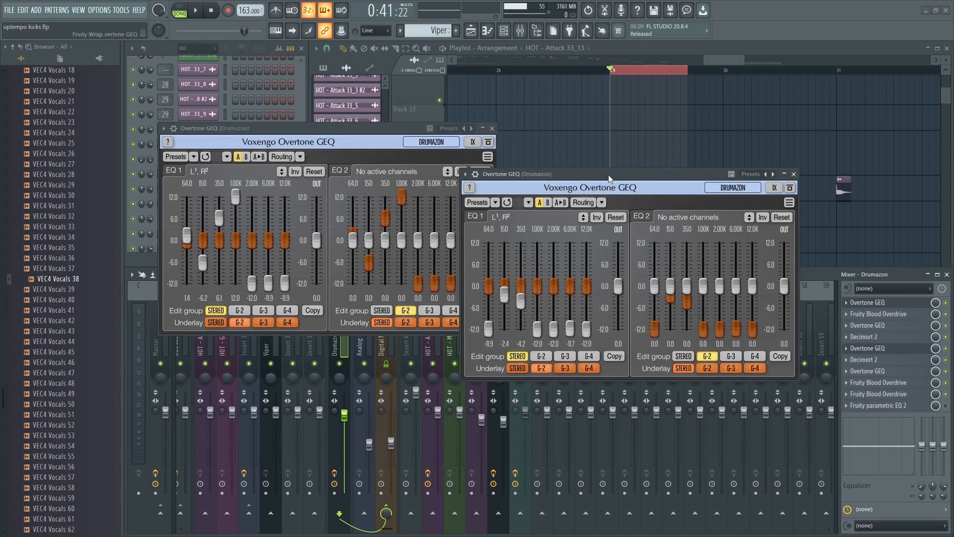
drag(609, 175, 362, 175)
scroll(592, 78, up, 3)
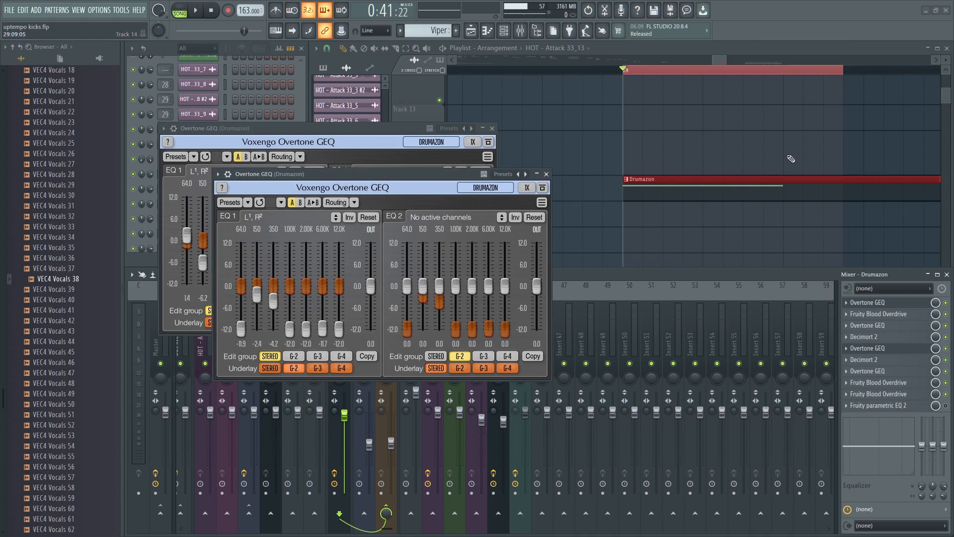
drag(426, 178, 709, 131)
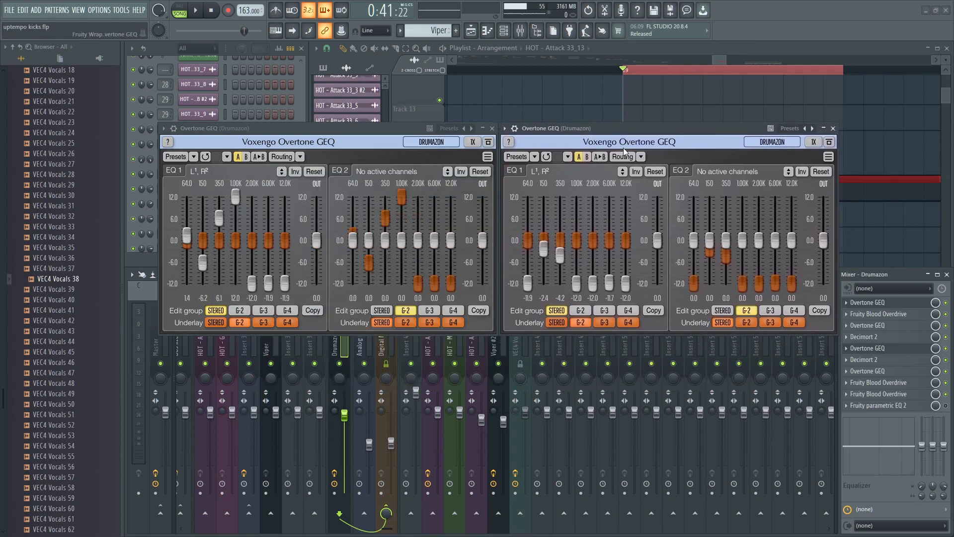
- Examine the curve of the Fruity parametric EQ 2 in slot 10, and close all open equalizer windows
click(493, 129)
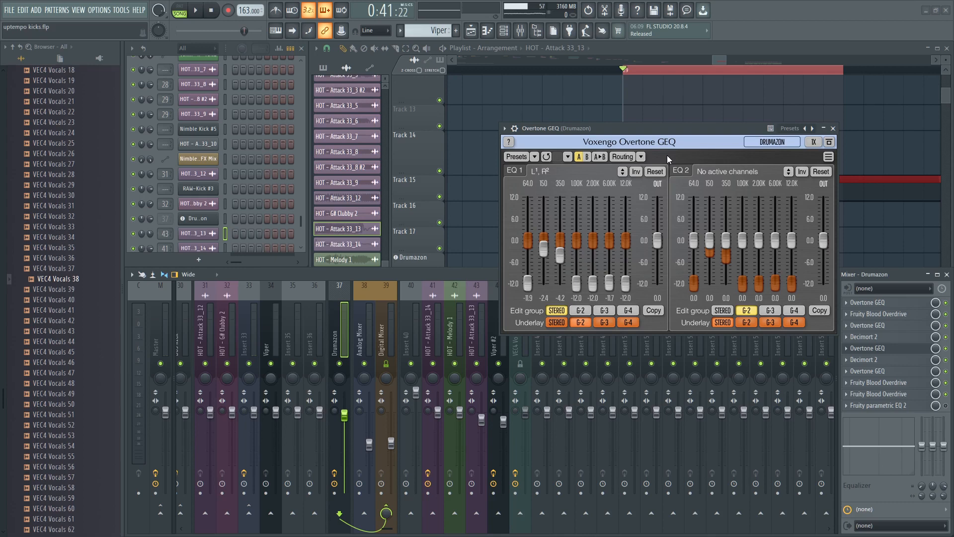
drag(654, 130, 577, 296)
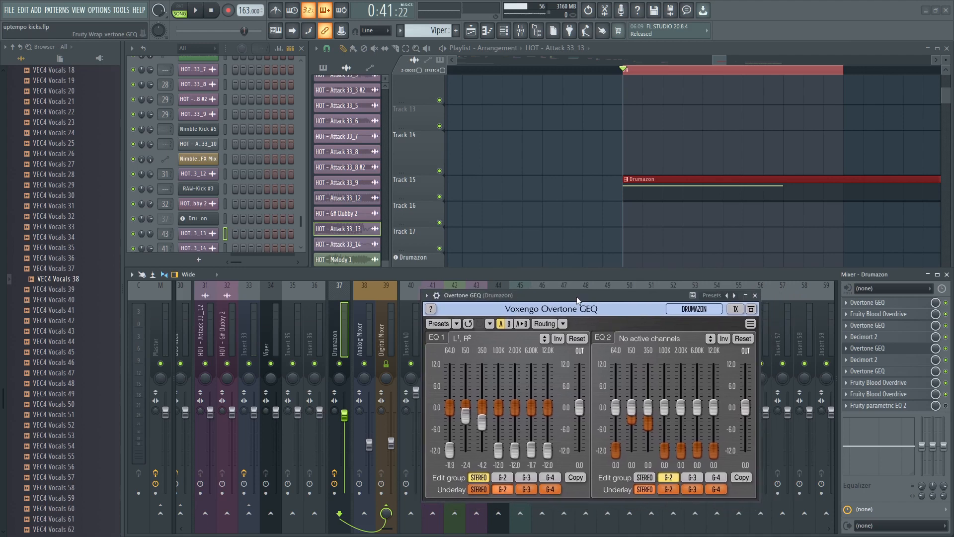
click(912, 405)
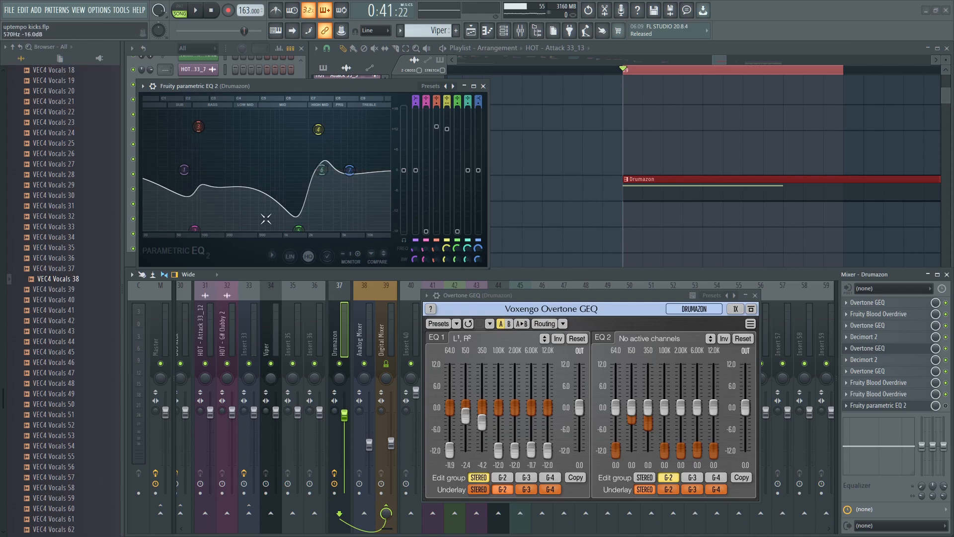
drag(375, 86, 414, 76)
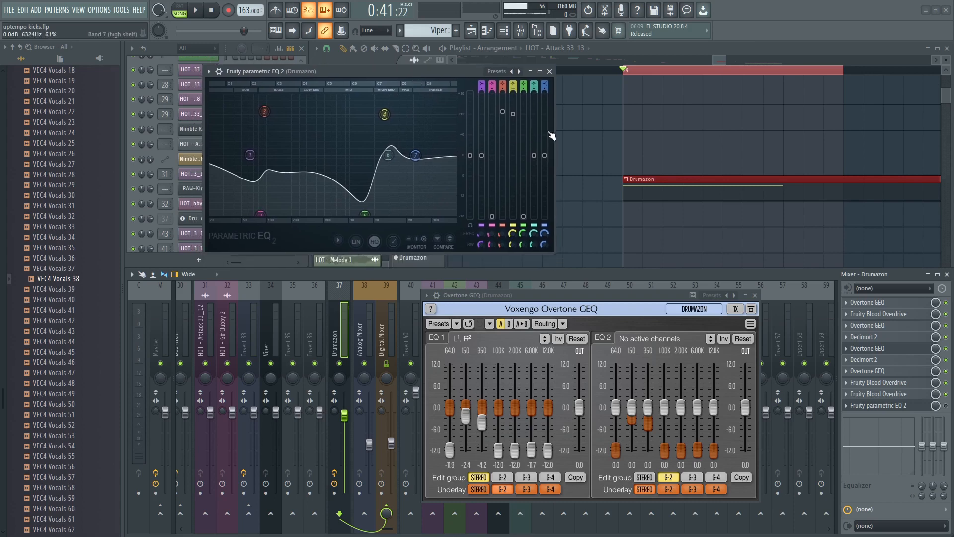
click(549, 71)
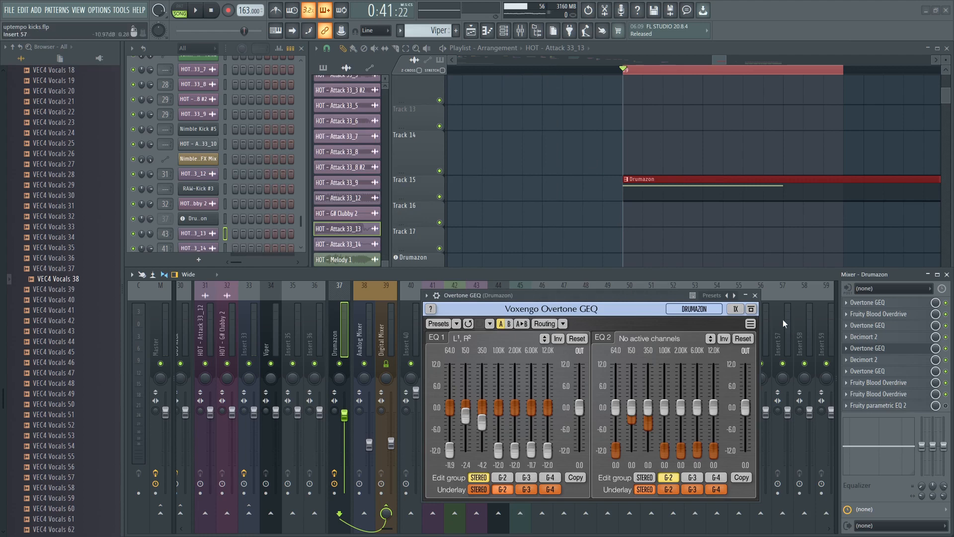
click(755, 296)
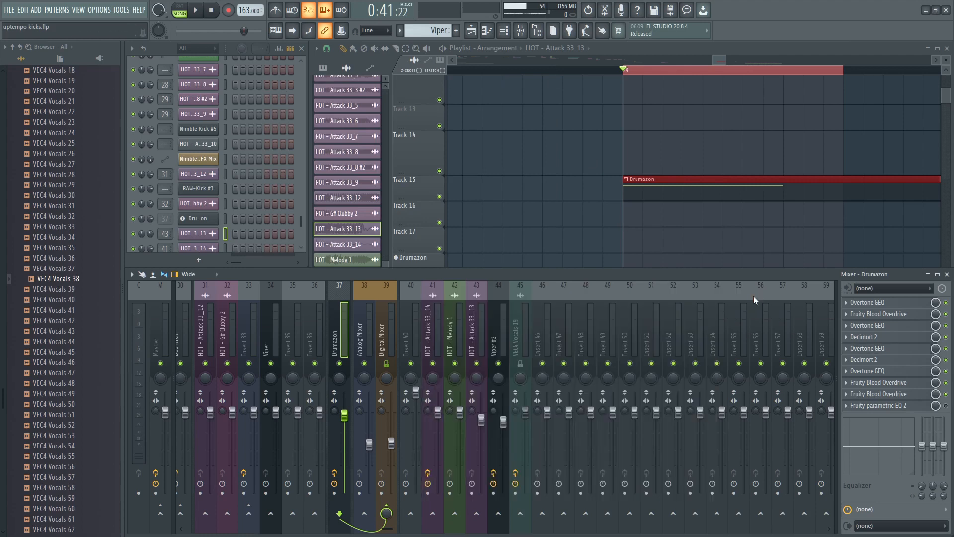